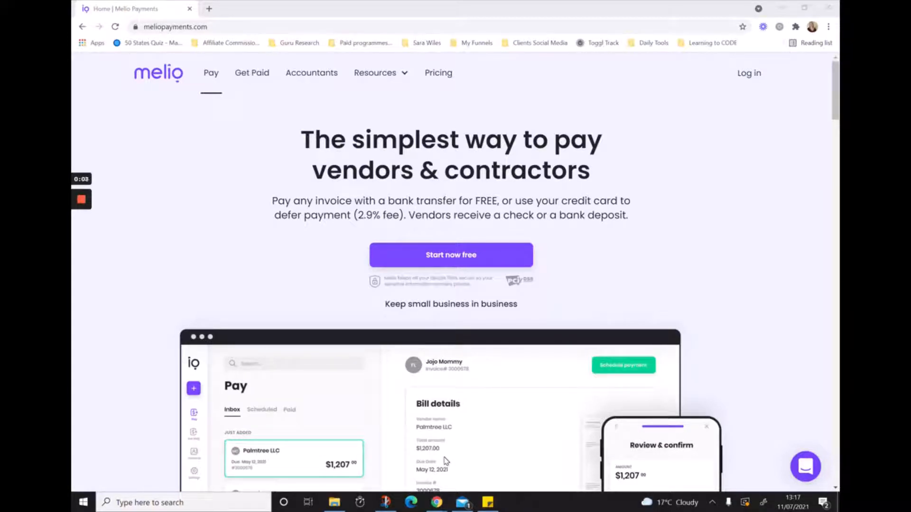
Step: Start creating a free Melio account from the homepage
left_click(457, 263)
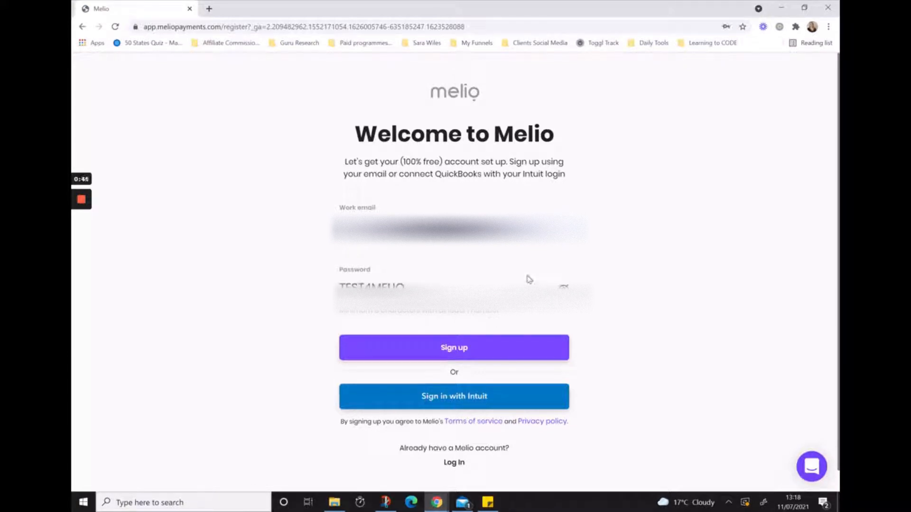
Step: Submit the sign-up details and begin entering the emailed verification code
left_click(463, 353)
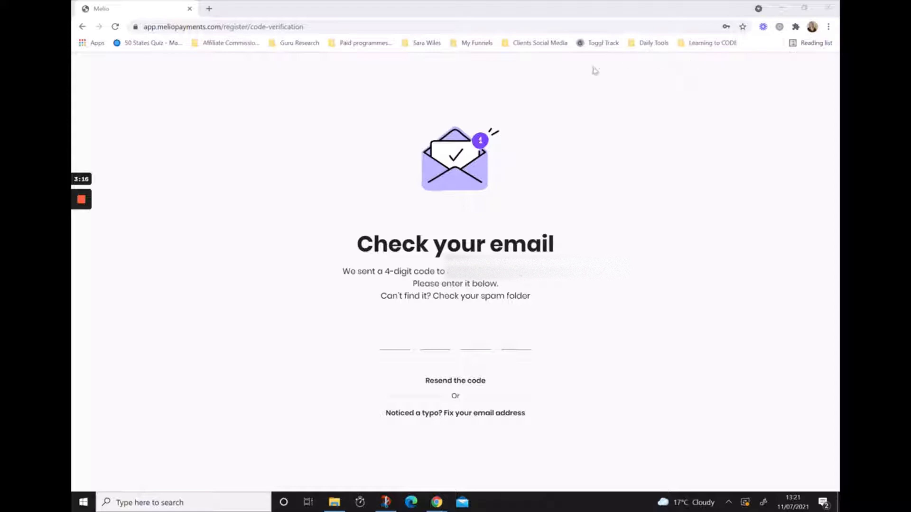
left_click(395, 338)
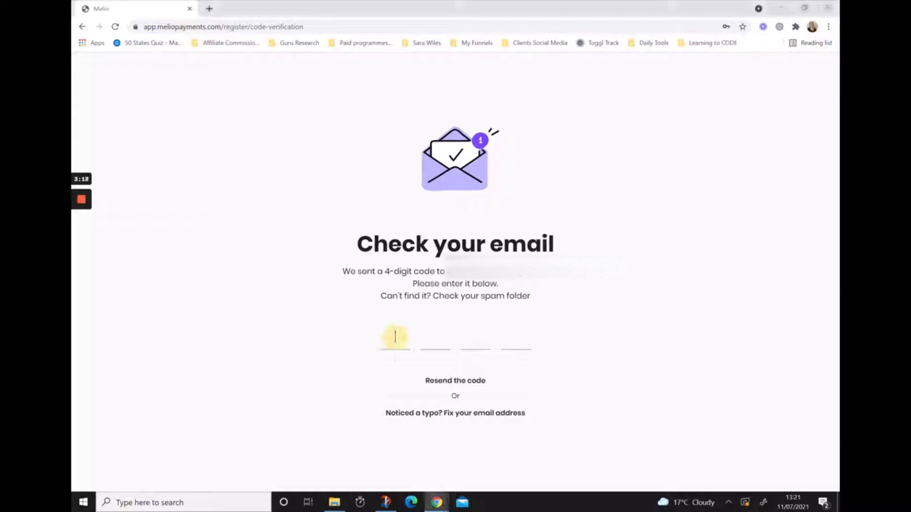
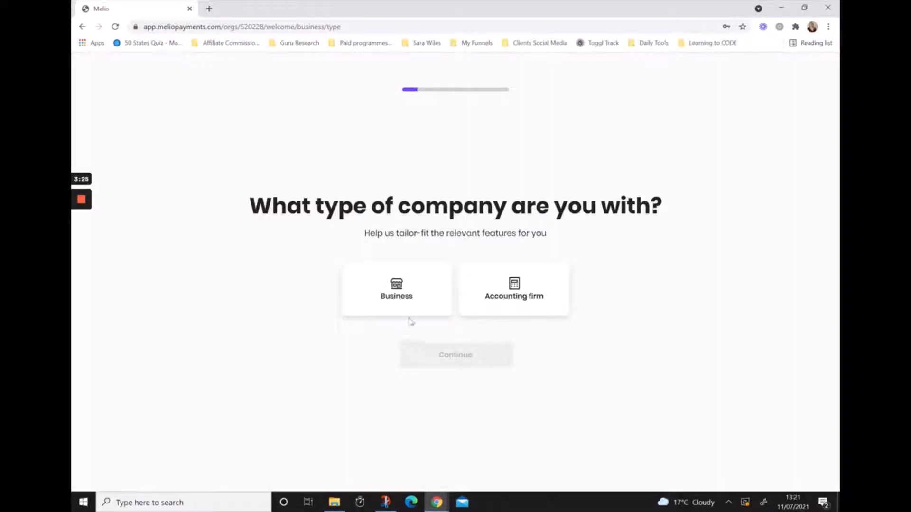
Step: Register the company as a business, autofill the phone number, and submit the company name
left_click(419, 305)
left_click(432, 367)
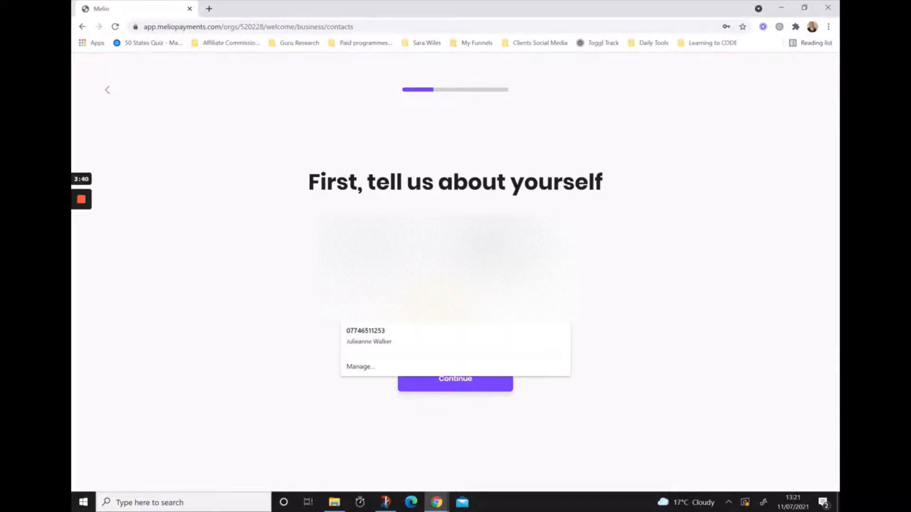
left_click(417, 335)
left_click(458, 385)
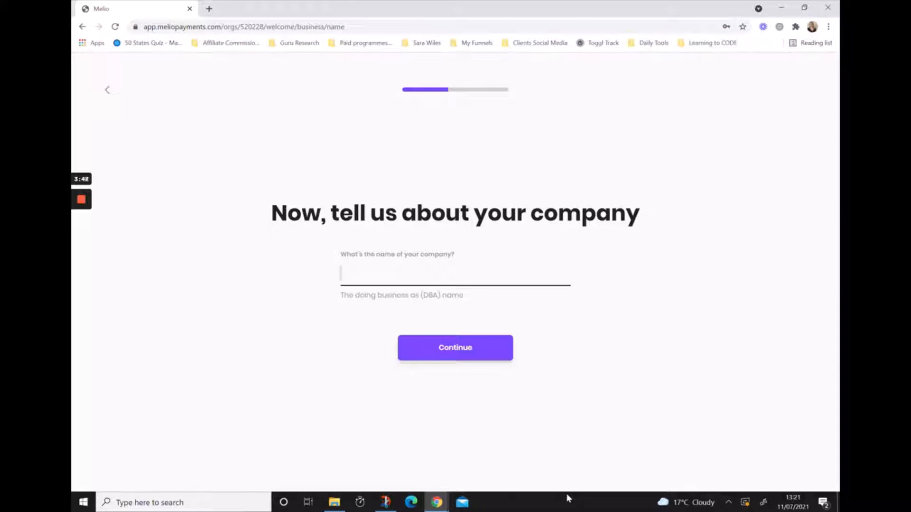
left_click(488, 347)
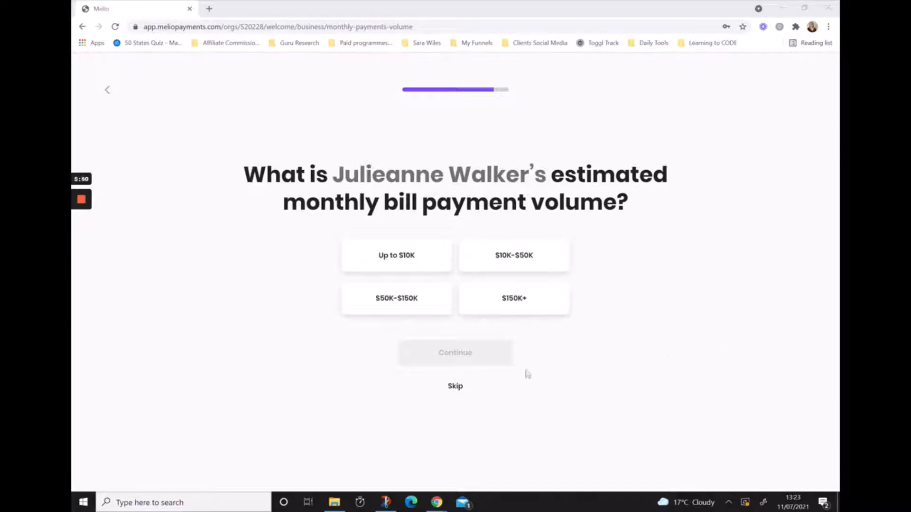
Step: Set monthly bill volume to Up to $10K and finish the setup questions
left_click(424, 253)
left_click(453, 352)
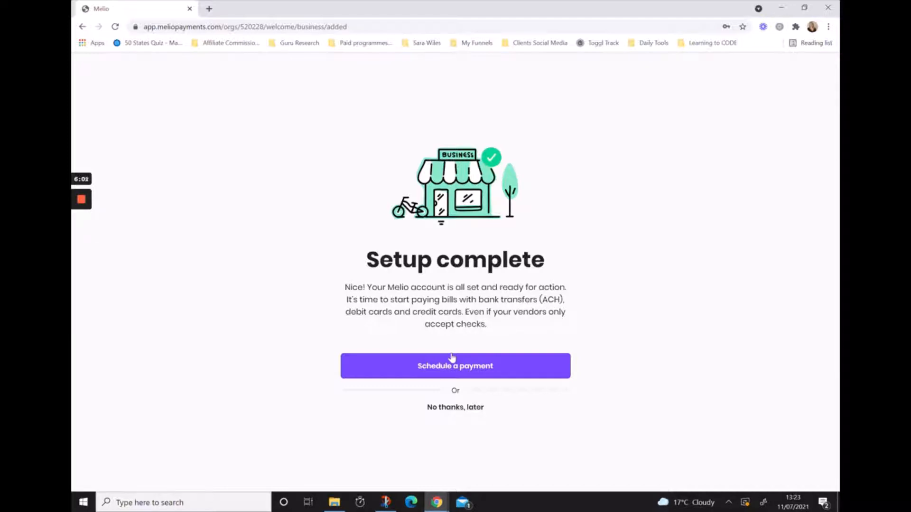
Step: Skip scheduling a payment, advance the onboarding tour twice, and bring up the create-new options
left_click(451, 408)
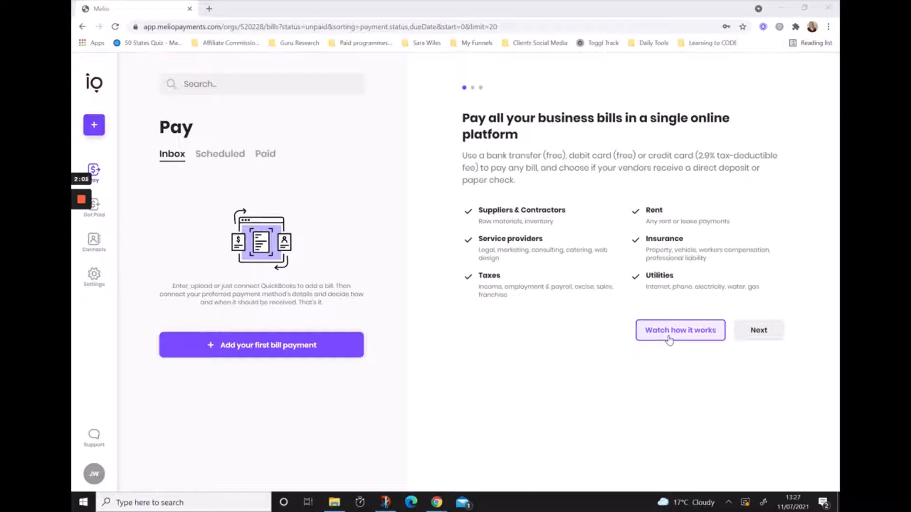
left_click(746, 336)
left_click(746, 336)
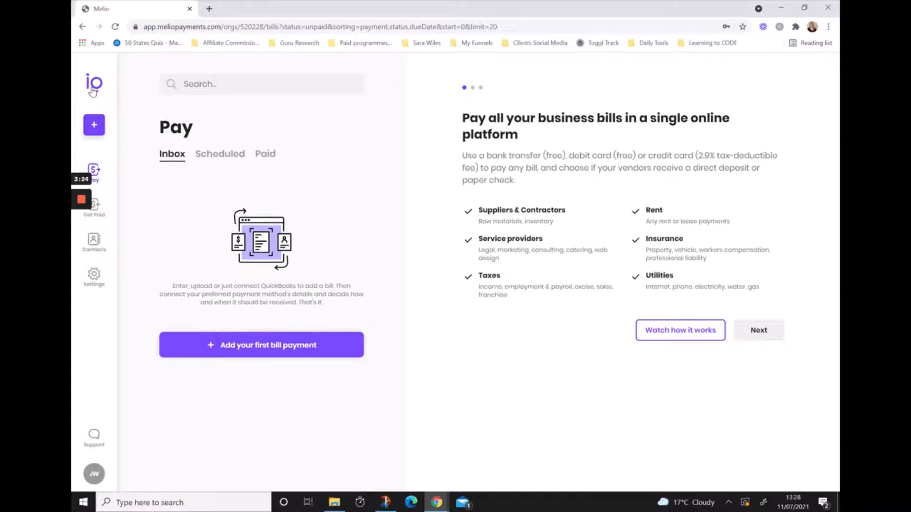
left_click(94, 126)
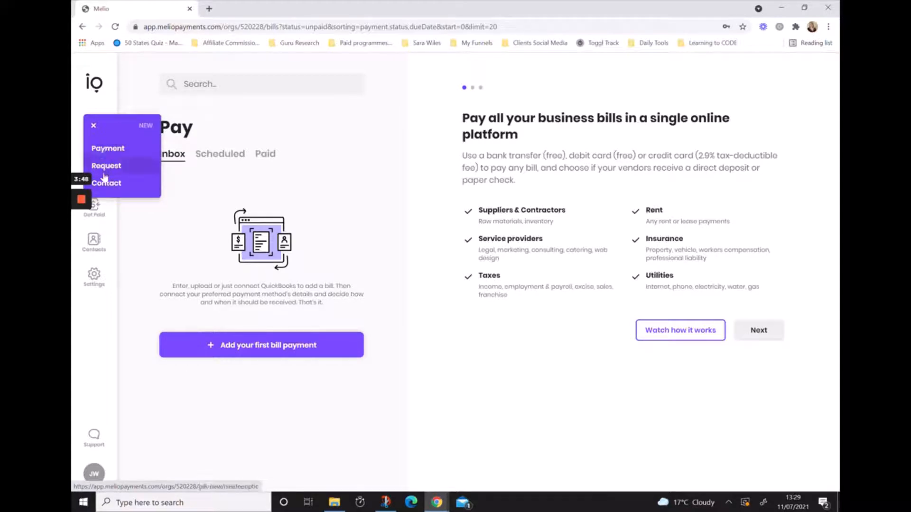
left_click(96, 130)
left_click(96, 129)
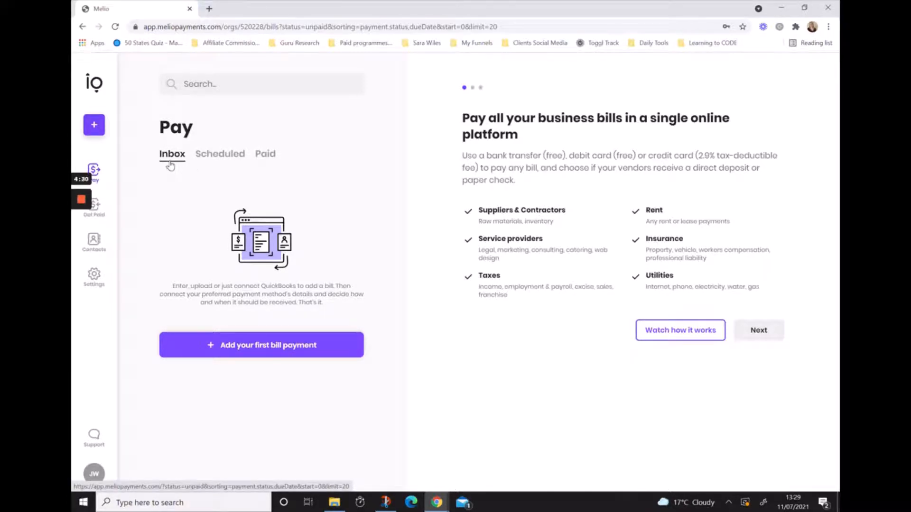
left_click(213, 157)
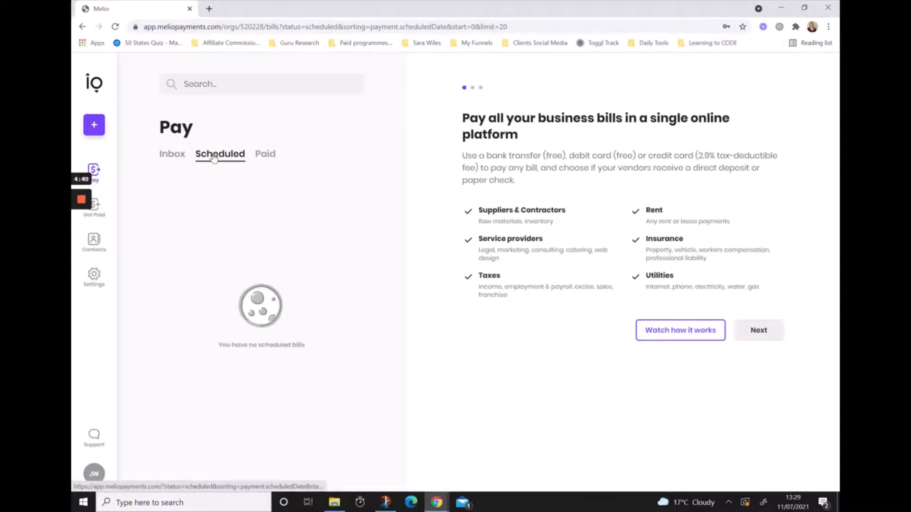
left_click(265, 155)
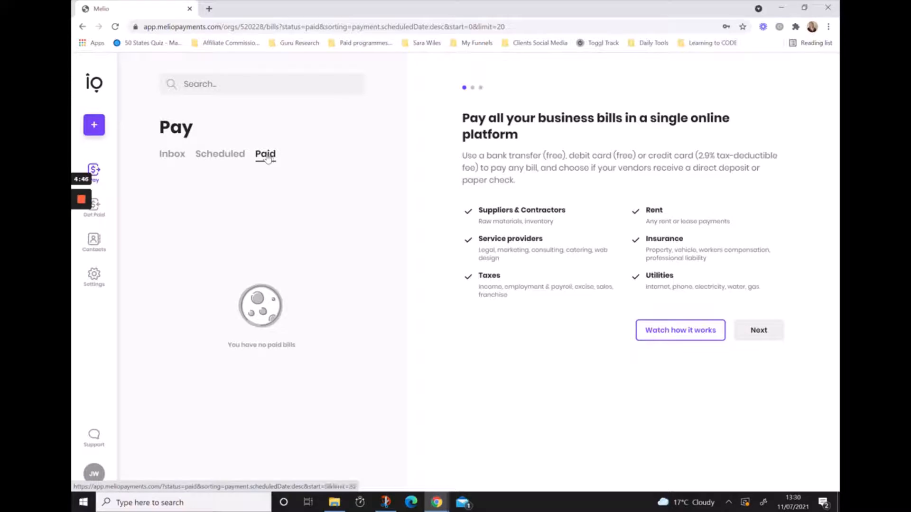
left_click(172, 154)
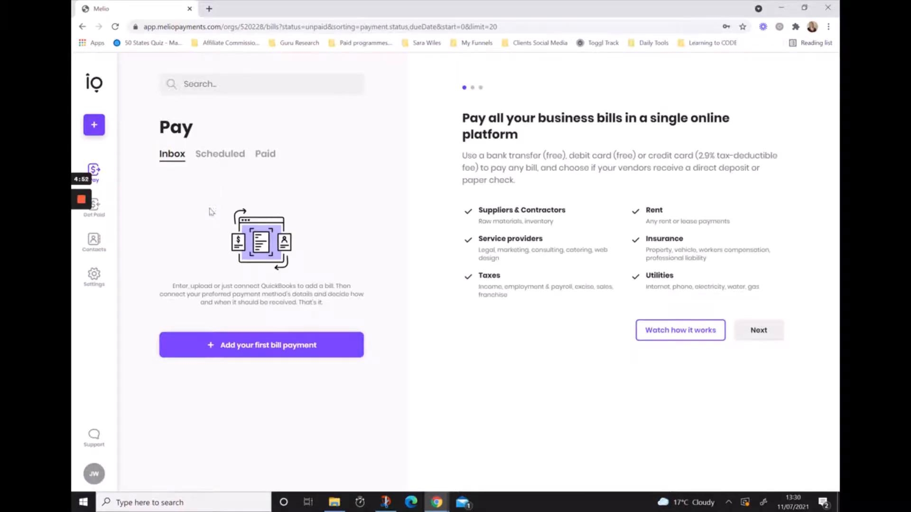
Step: Add the first bill payment by choosing manual bill entry
left_click(228, 351)
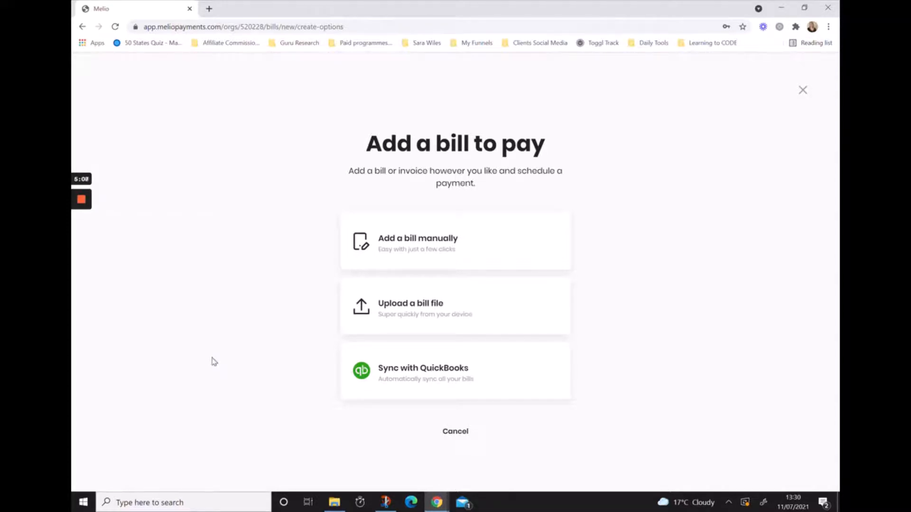
left_click(402, 254)
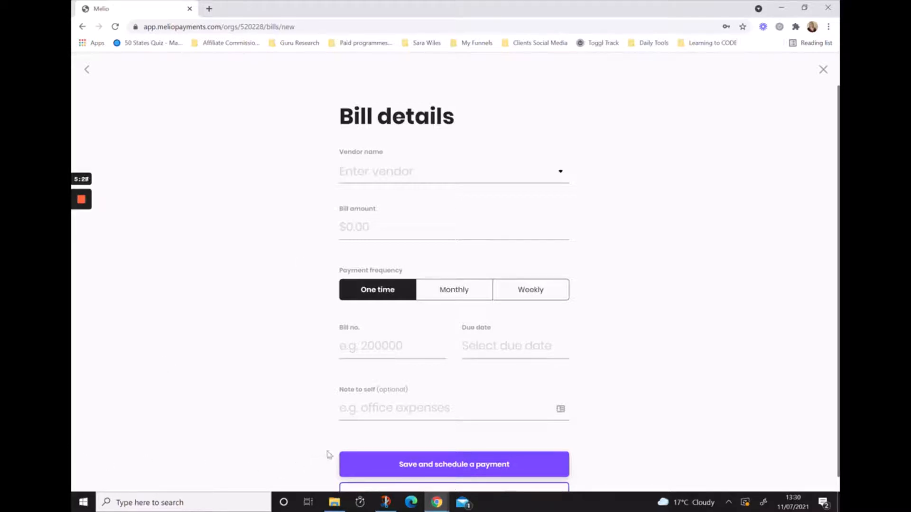
Step: Touch the Bill no., Due date and Note fields, attempt Save and close, then close the form unsaved
left_click(381, 356)
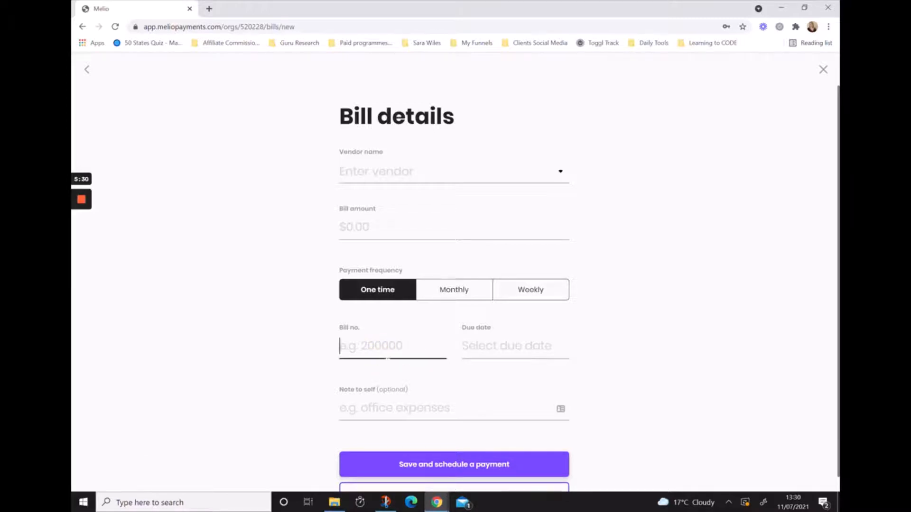
left_click(512, 354)
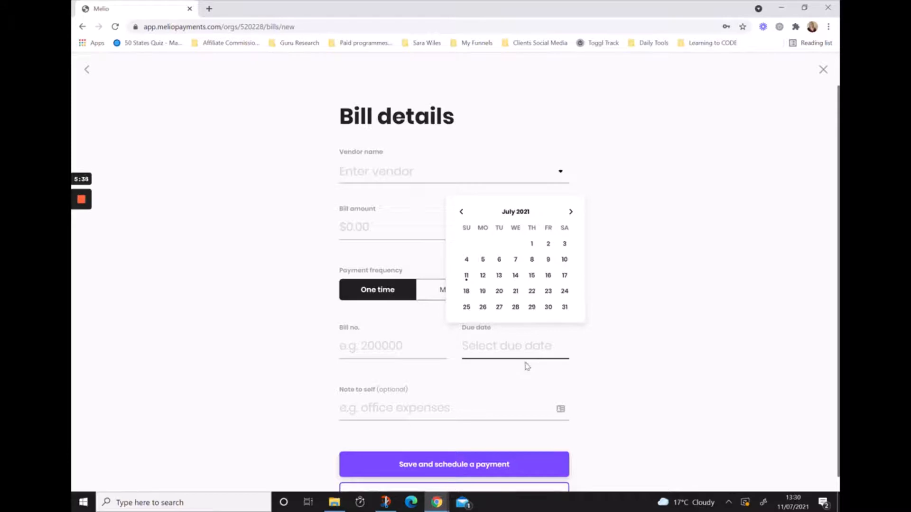
left_click(434, 404)
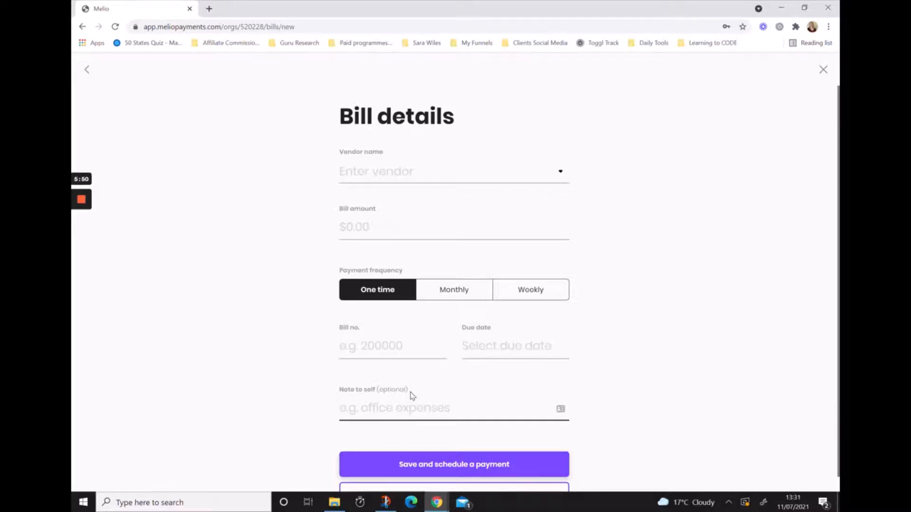
scroll(577, 372, "down", 1)
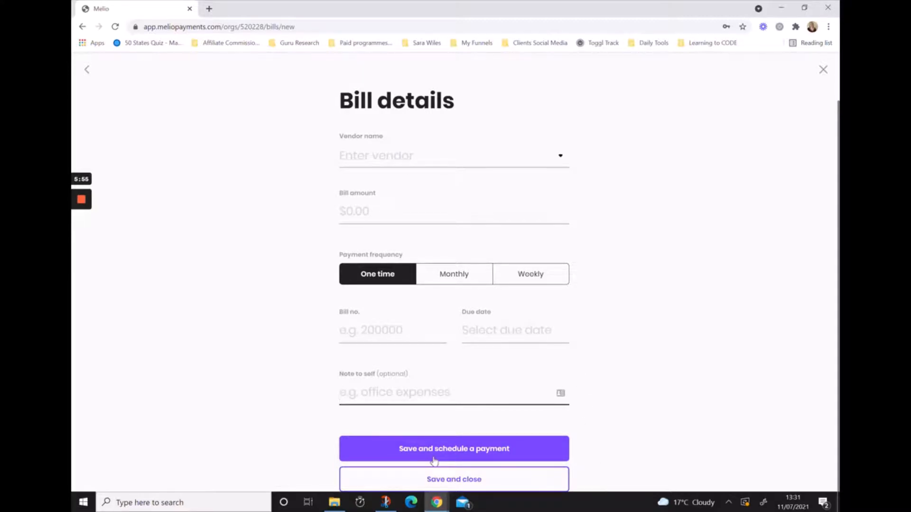
left_click(452, 487)
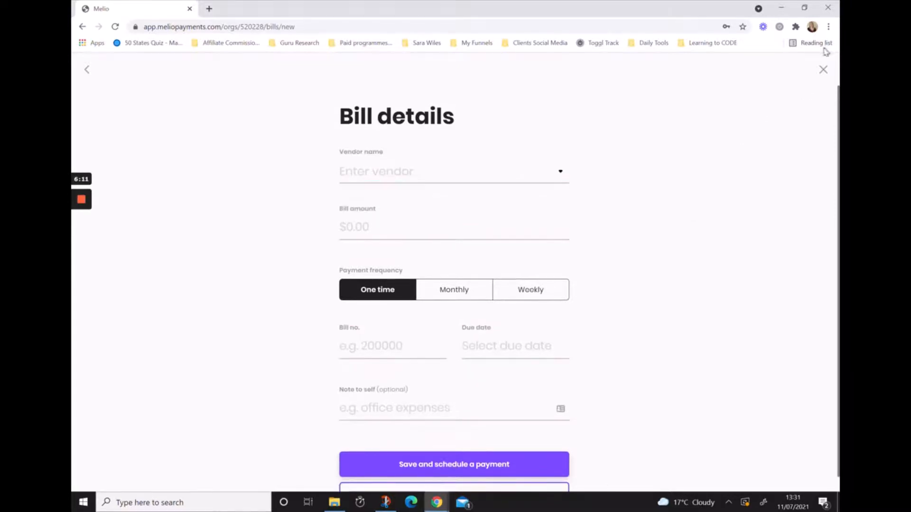
left_click(823, 69)
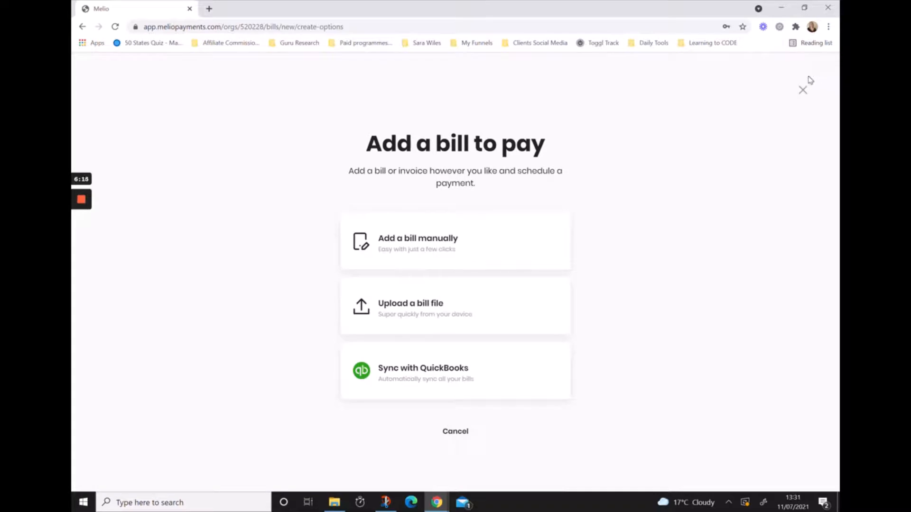
Step: Cancel adding a bill, review the empty Sent, In-Progress and Paid request lists, and start Melio.Me link setup
left_click(452, 433)
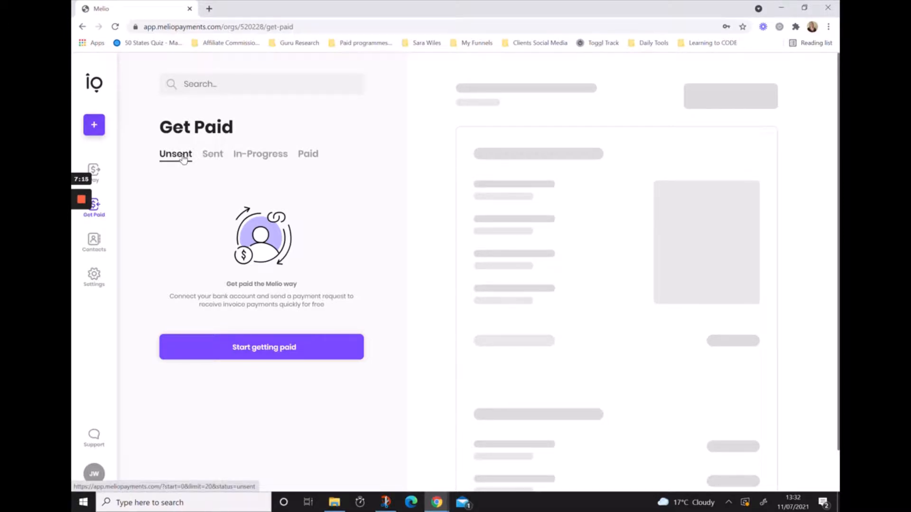
left_click(213, 155)
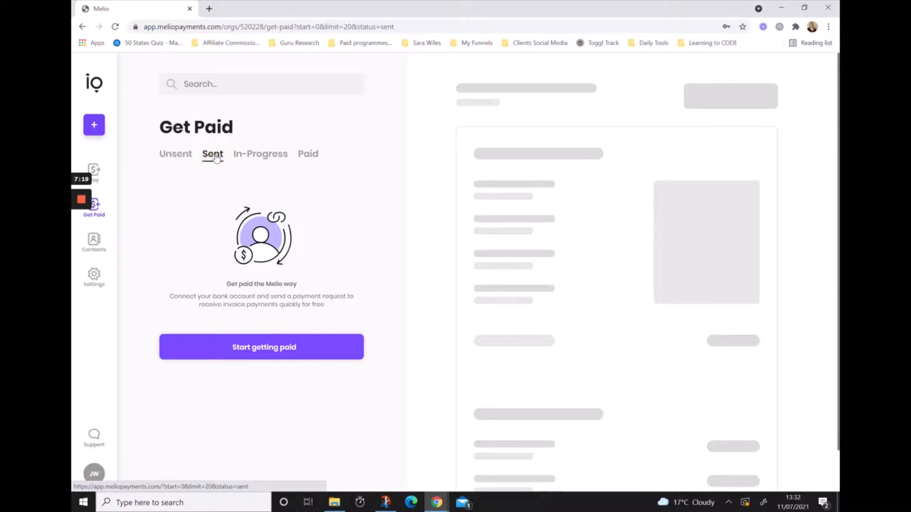
left_click(247, 161)
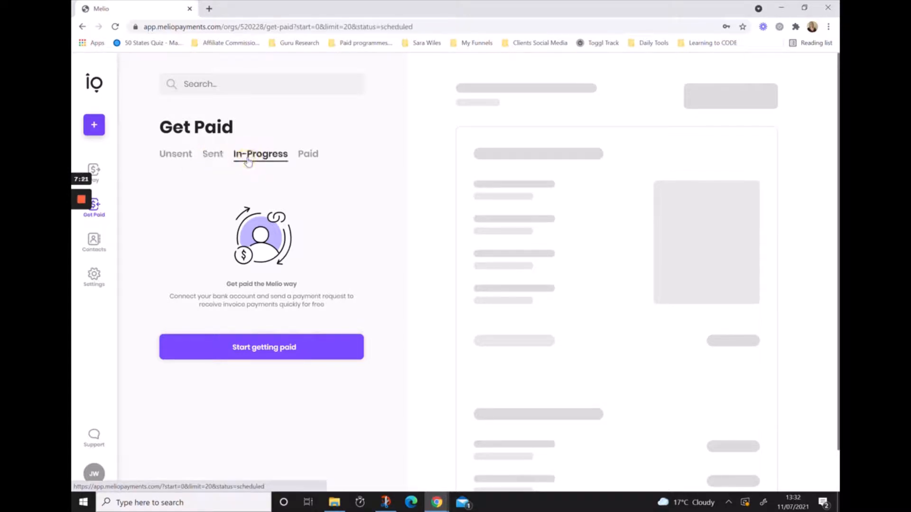
left_click(309, 158)
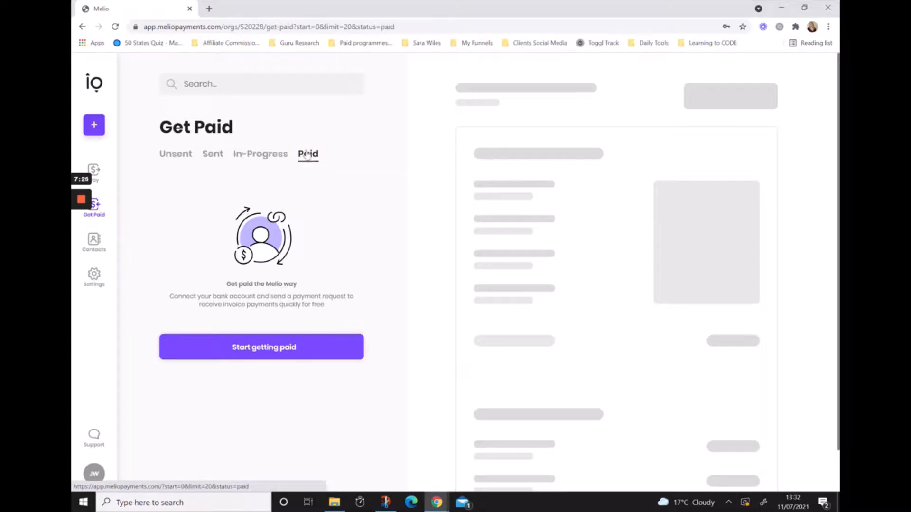
left_click(259, 358)
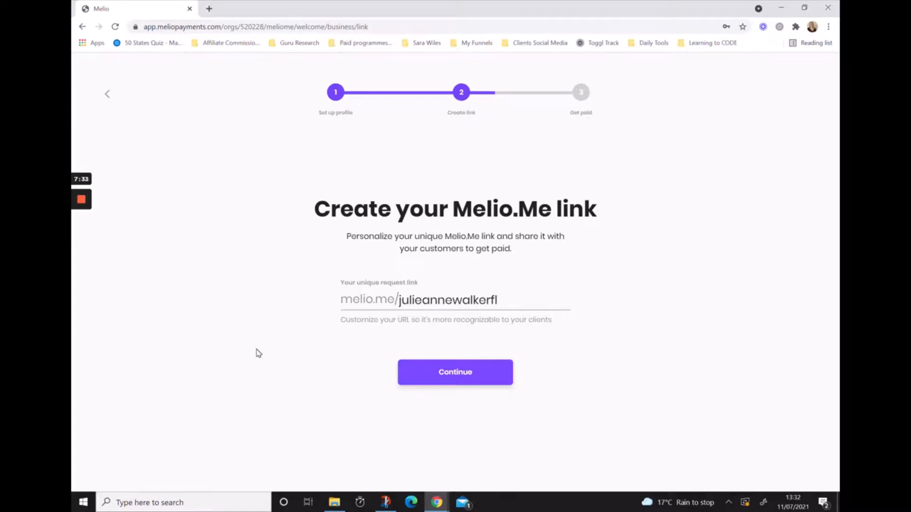
Step: Edit the custom Melio.Me link to end in 2 and confirm it
left_click(522, 303)
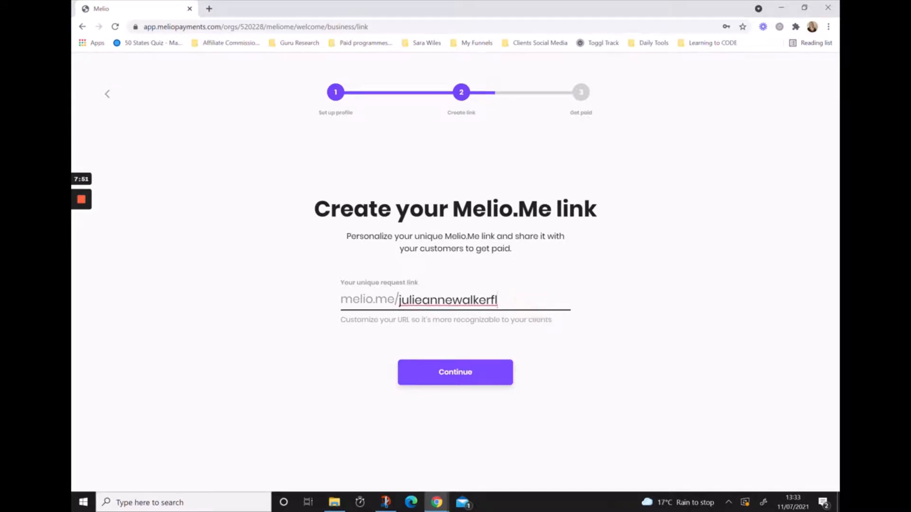
key("BackSpace")
key("BackSpace")
type("2")
left_click(456, 383)
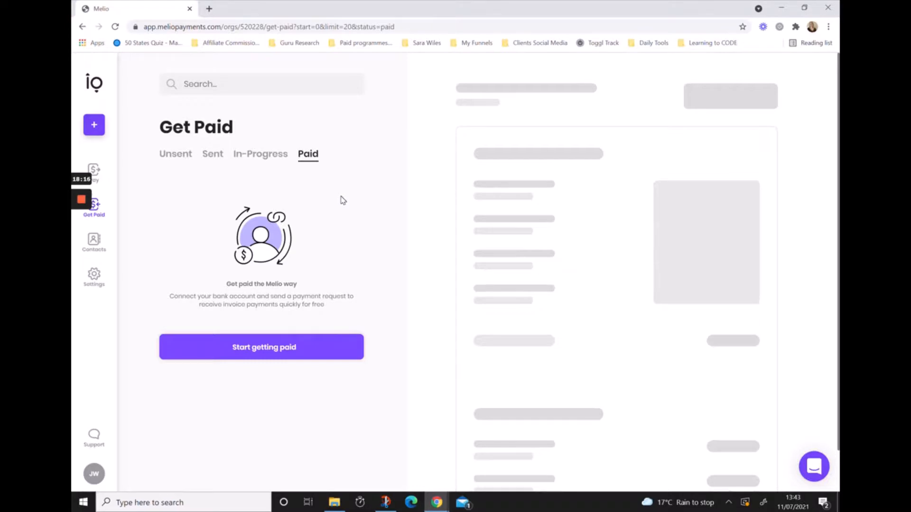
Step: View the Customers contacts list and start adding a customer
left_click(94, 242)
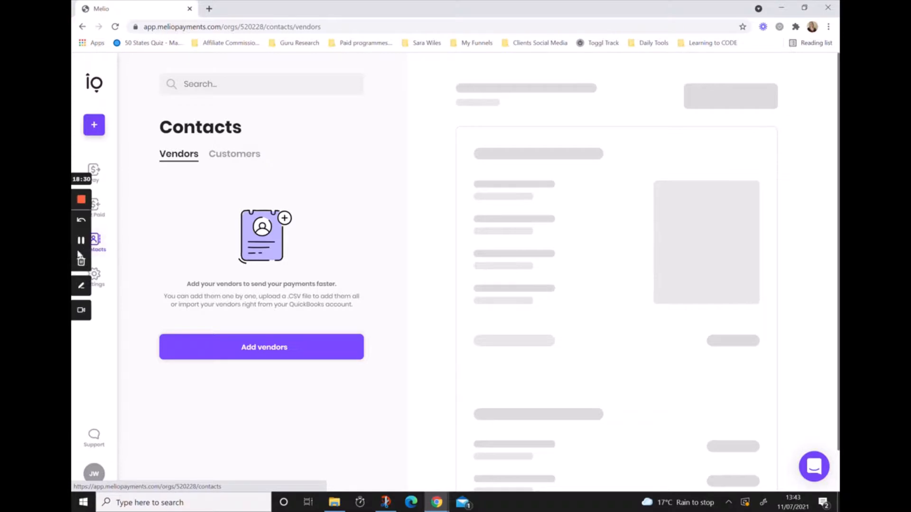
left_click(235, 156)
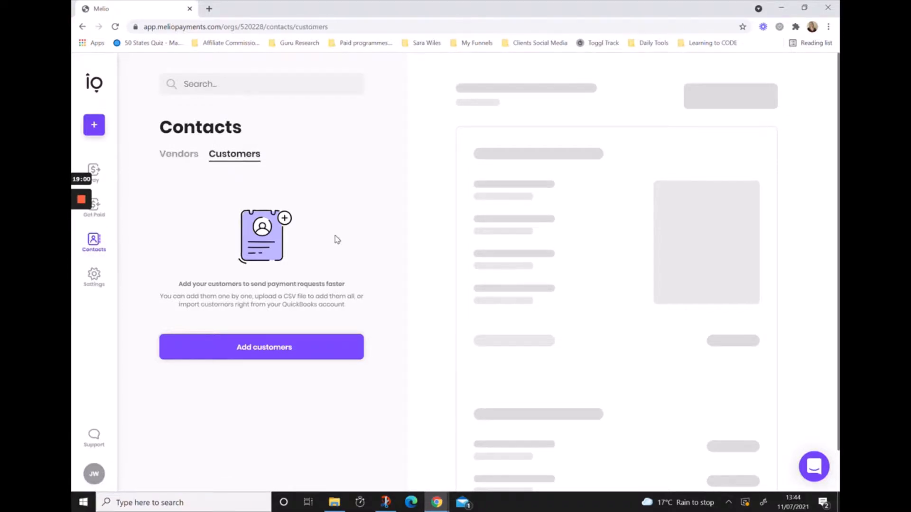
left_click(336, 357)
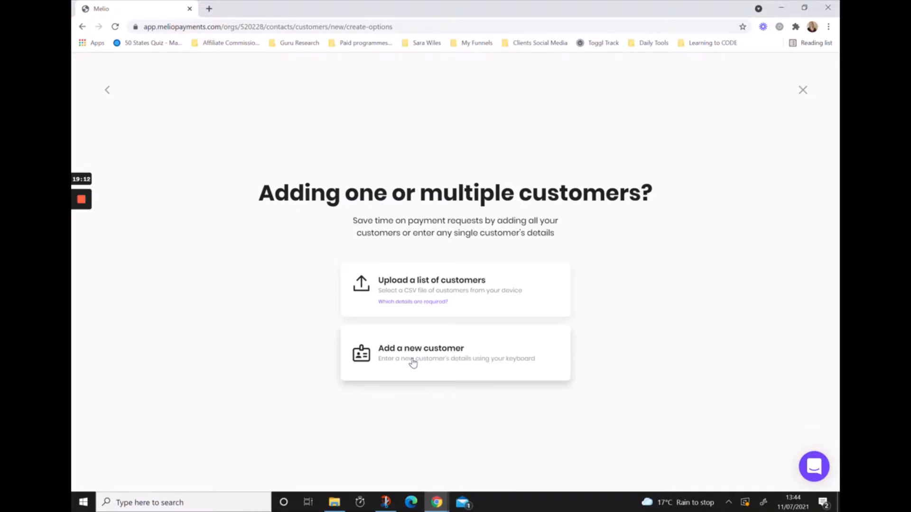
Step: Leave the add-customer screen without adding anyone and go to the Settings page
left_click(803, 90)
left_click(94, 283)
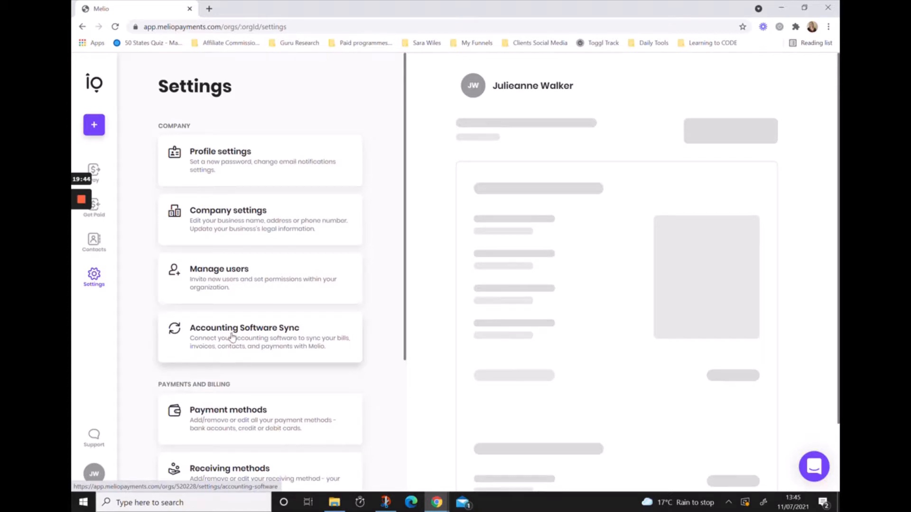
scroll(232, 337, "down", 3)
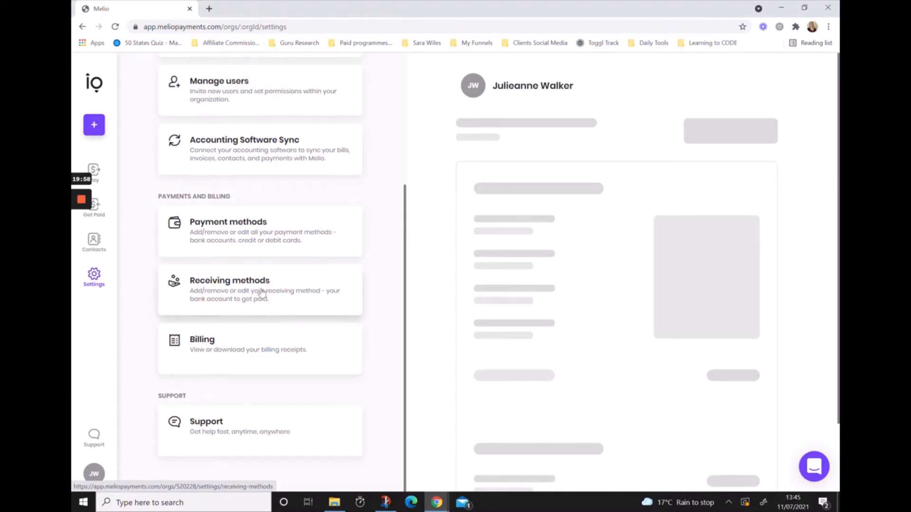
Step: Choose the Support card to view popular help topics and contact options
left_click(214, 432)
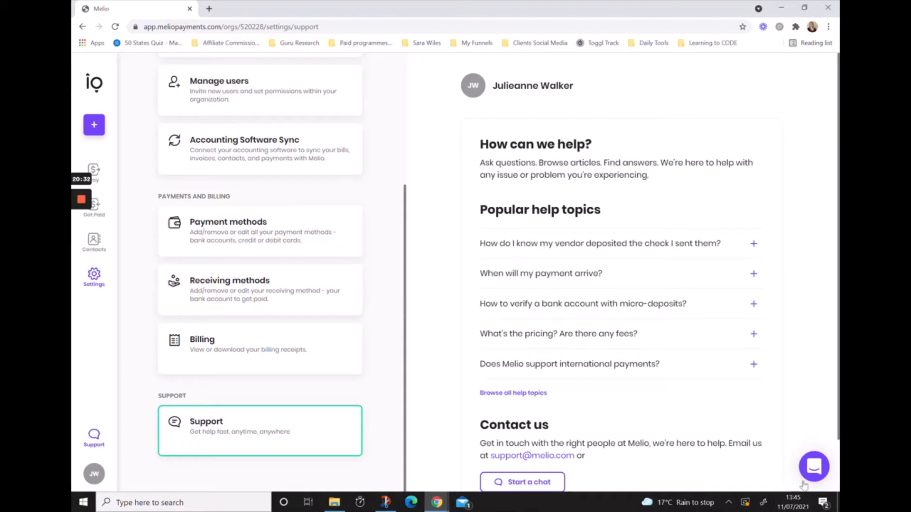
Step: Use the support chat widget's article search to launch the Melio Help Center in a new tab
left_click(813, 467)
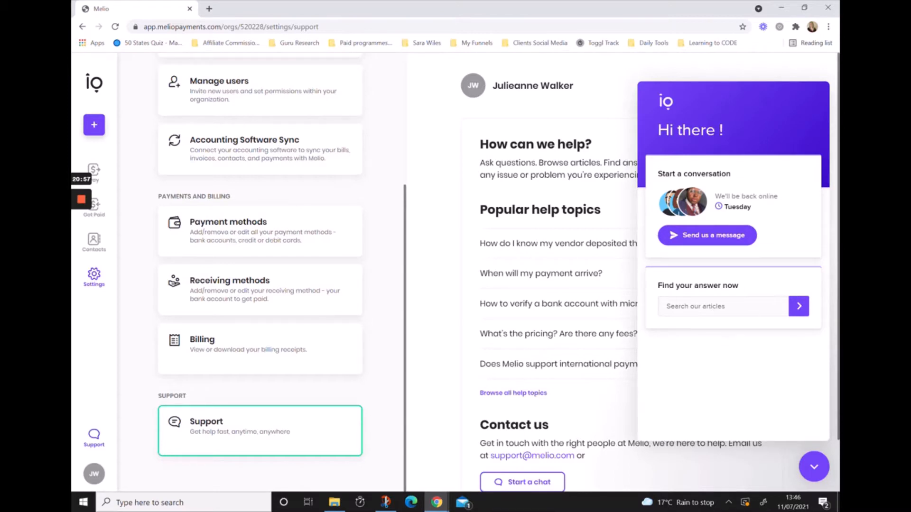
left_click(699, 307)
key("Escape")
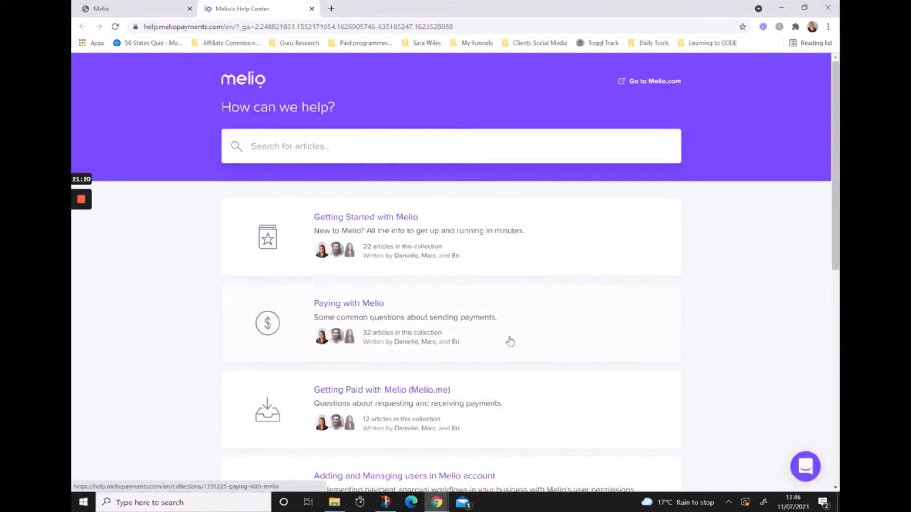
Step: From the Getting Paid with Melio (Melio.me) collection, read 'How to create a payment request'
left_click(375, 392)
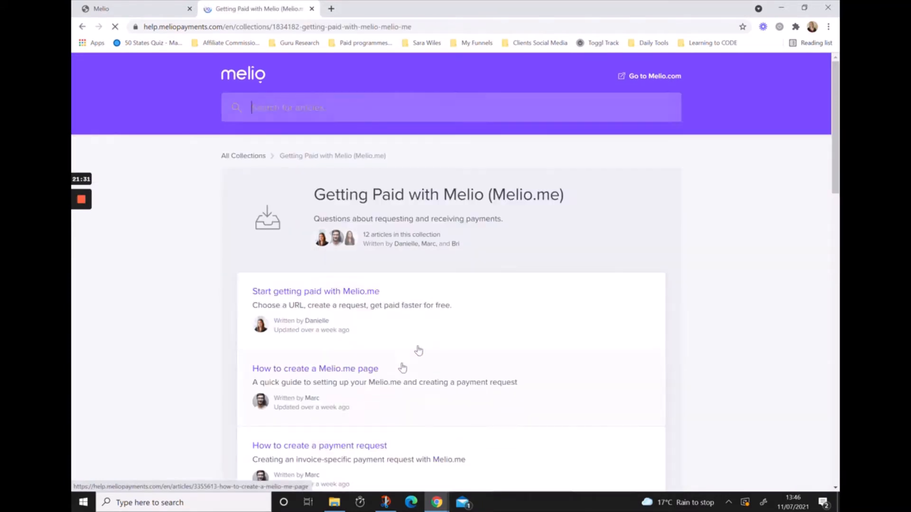
scroll(451, 292, "down", 4)
scroll(448, 306, "down", 2)
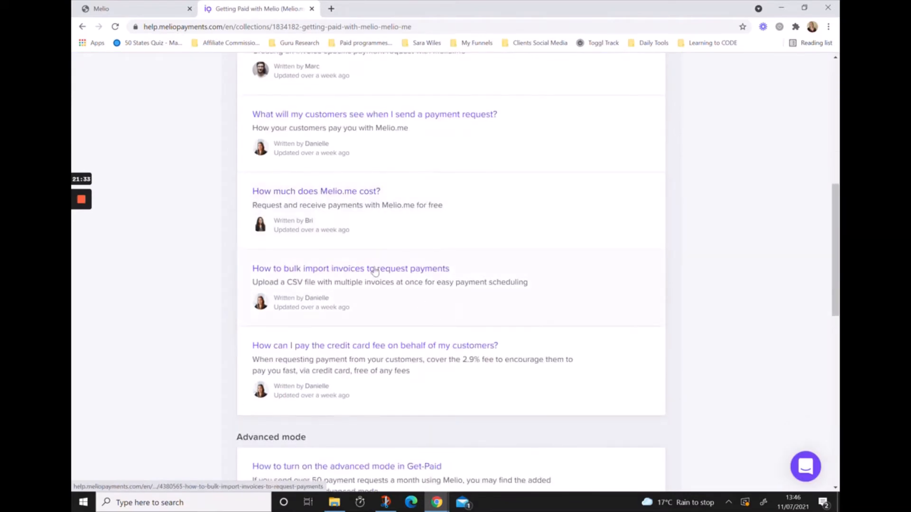
scroll(442, 224, "up", 2)
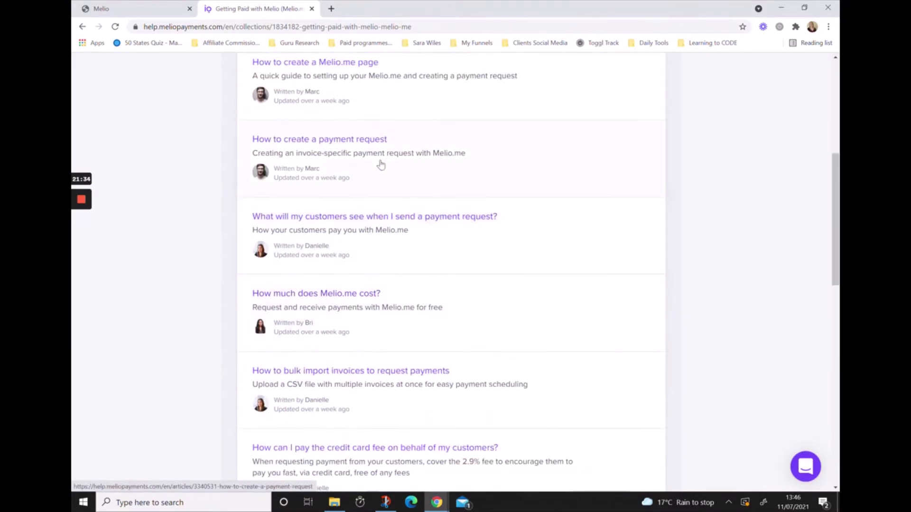
left_click(339, 142)
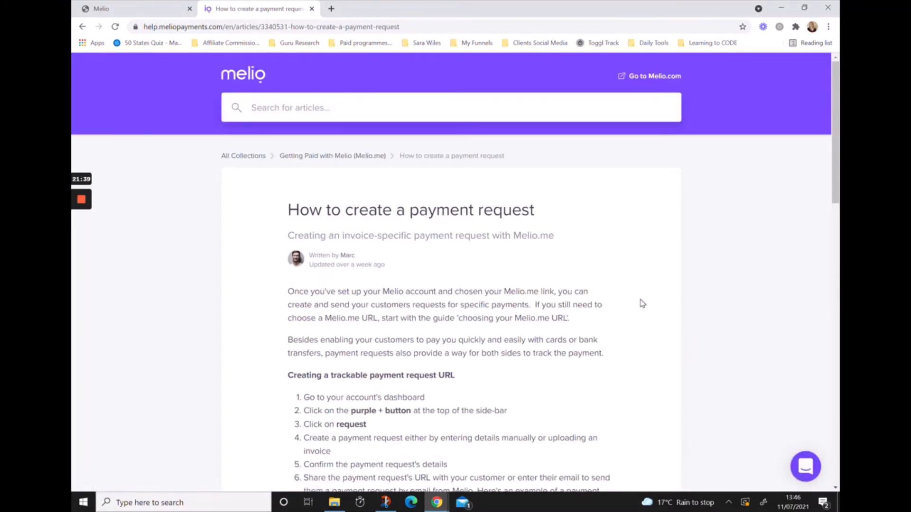
scroll(640, 302, "down", 1)
scroll(641, 304, "down", 2)
scroll(640, 304, "down", 1)
scroll(641, 304, "down", 2)
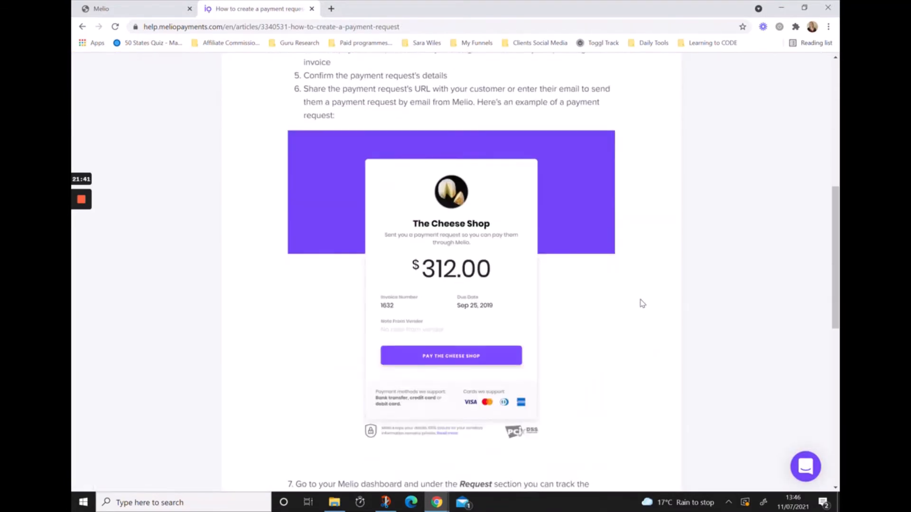
scroll(641, 304, "down", 2)
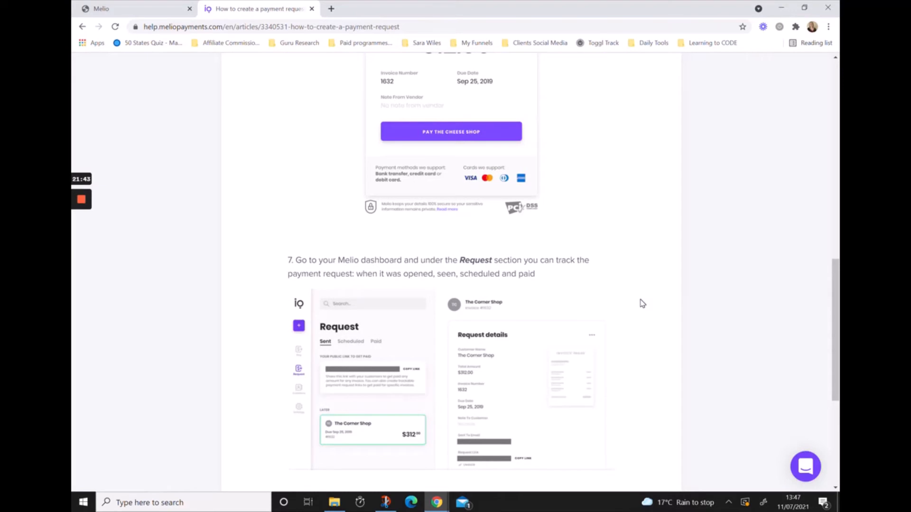
scroll(640, 303, "down", 3)
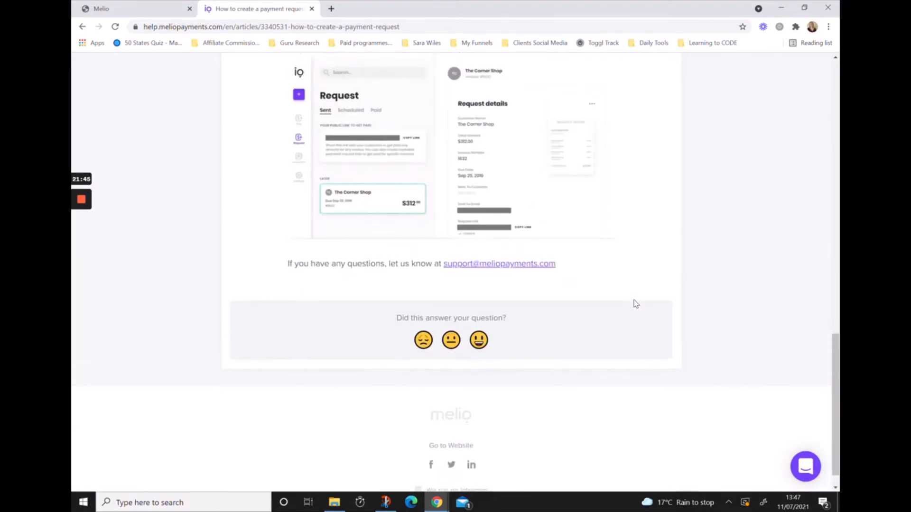
scroll(636, 304, "up", 3)
scroll(635, 304, "up", 7)
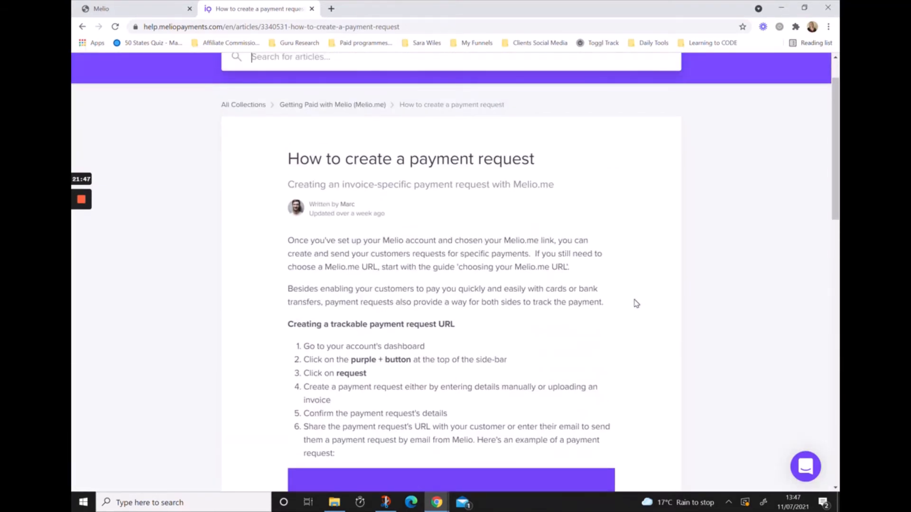